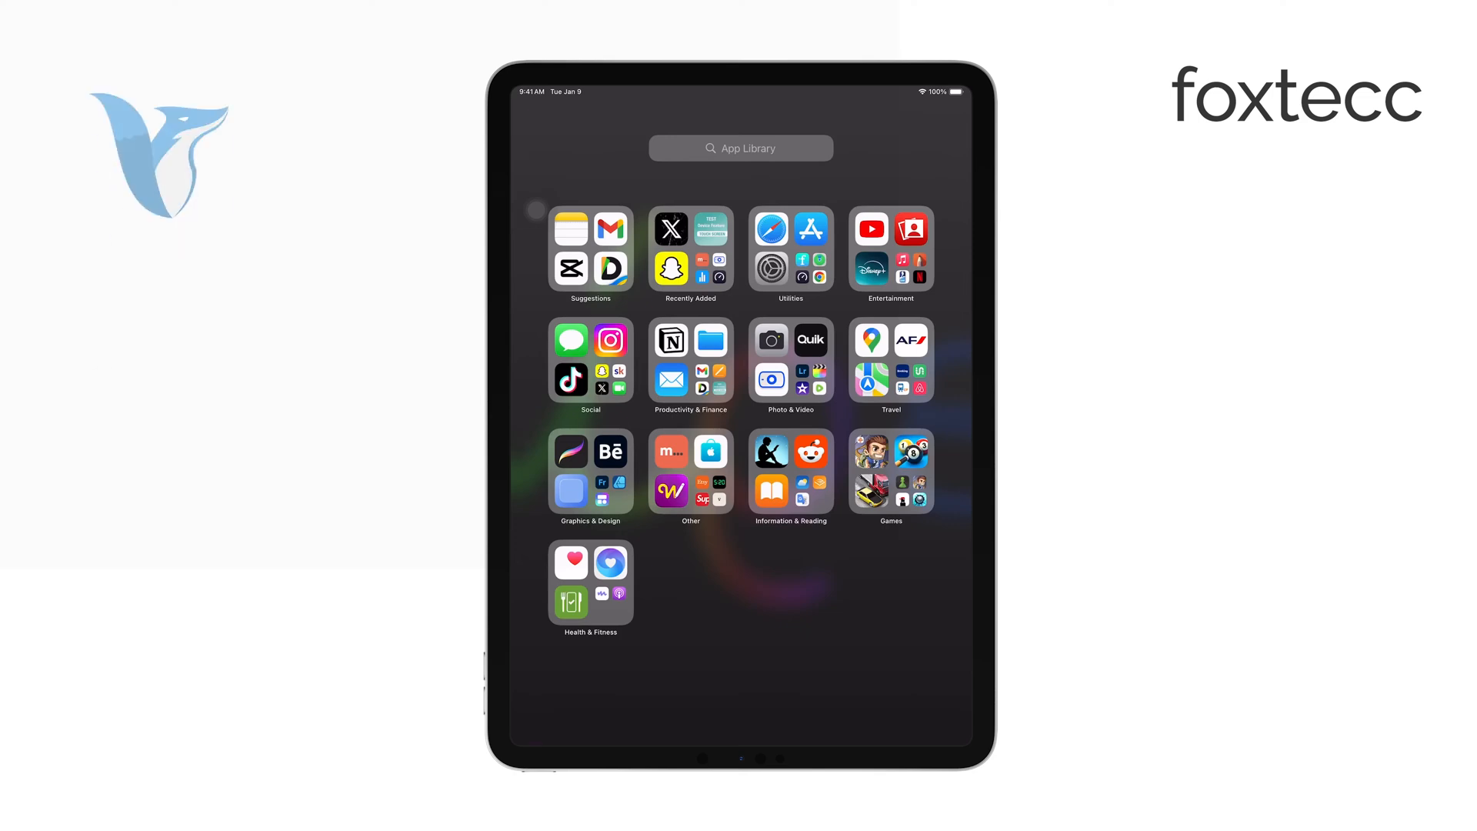
Leave the App Library and swipe to the home page with Photo, Toggl Track, TradingView and Behance
click(764, 531)
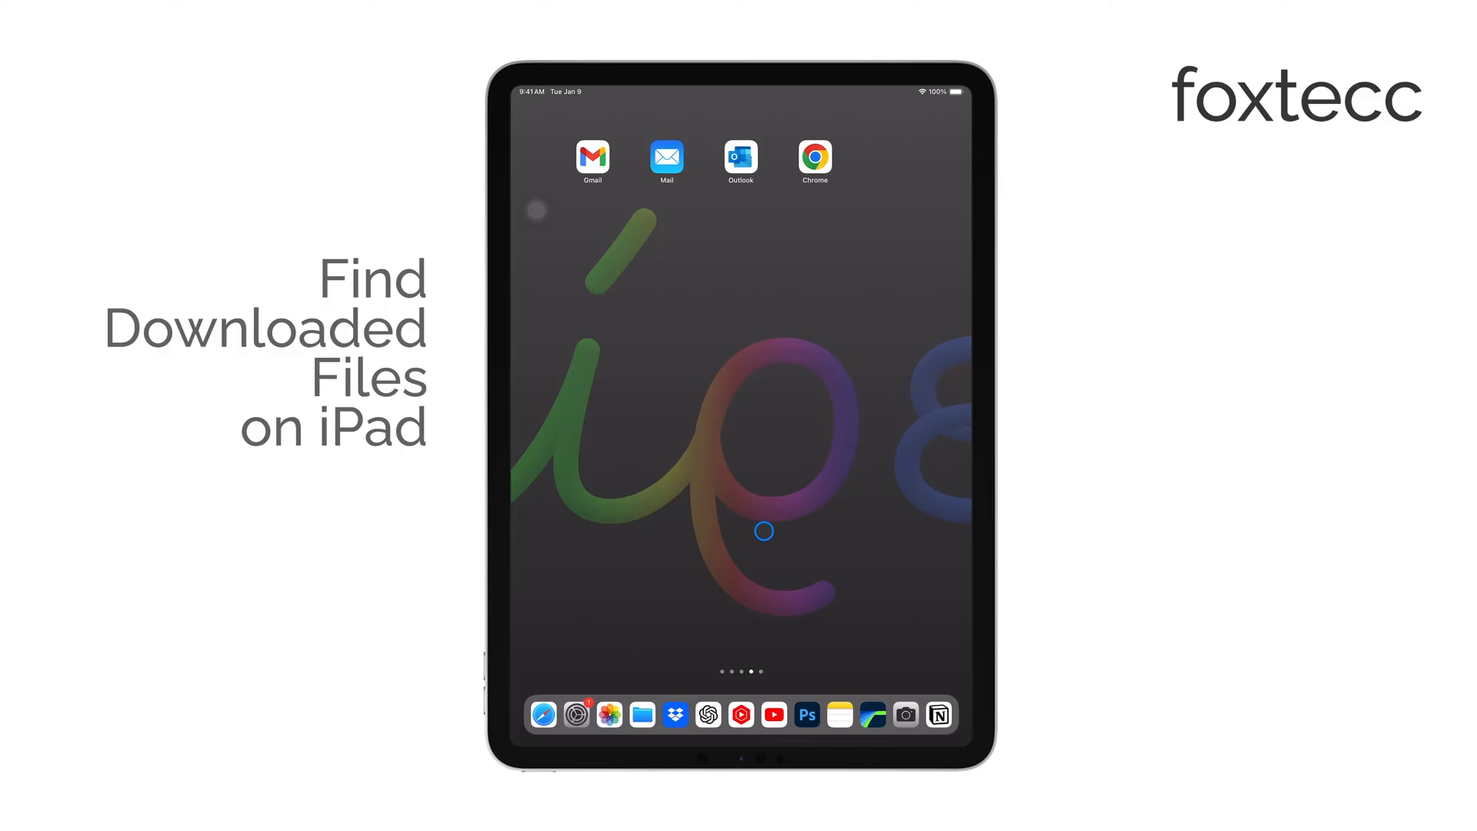
drag(589, 372, 751, 415)
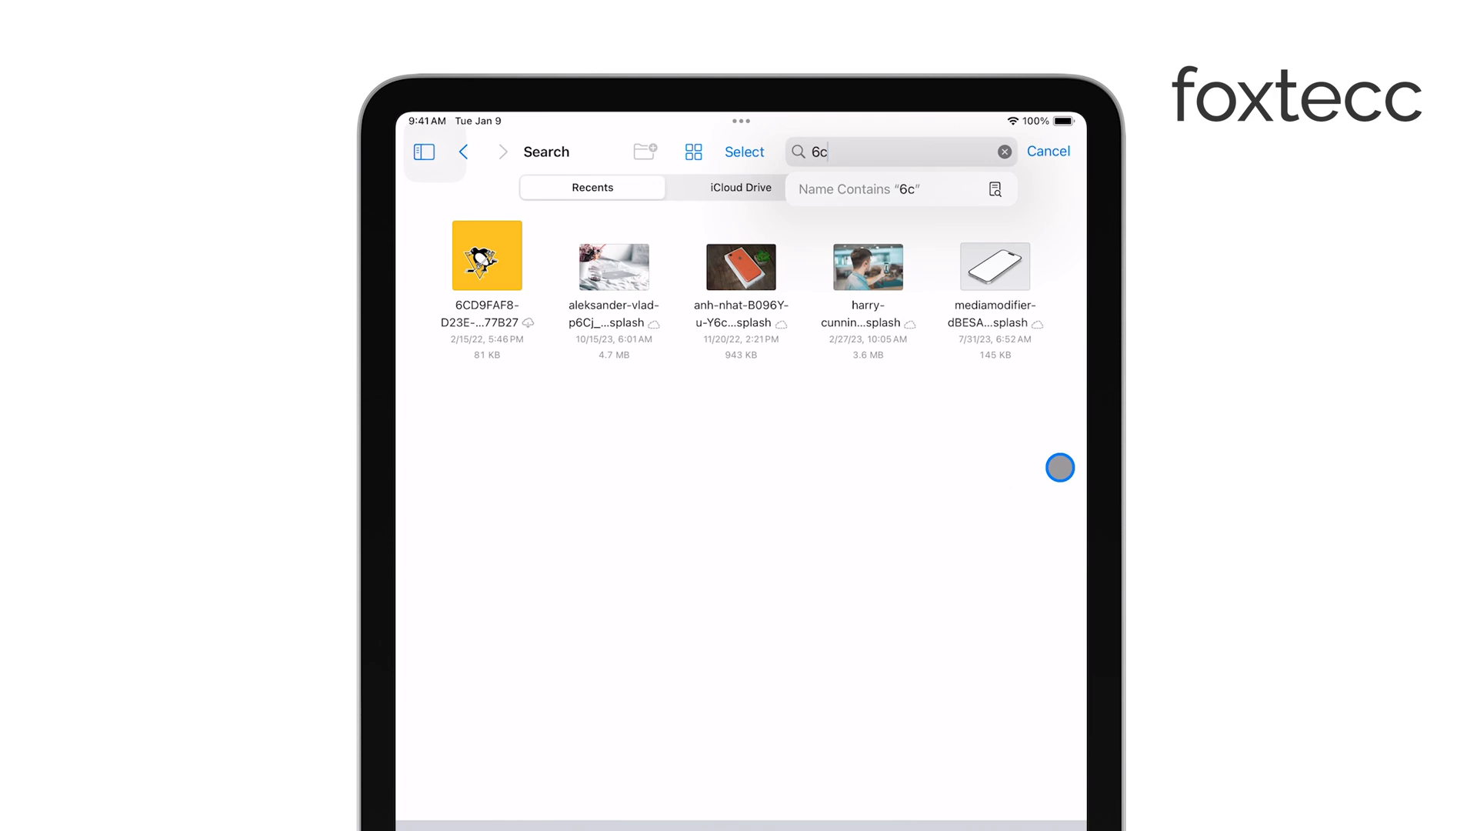
text(d)
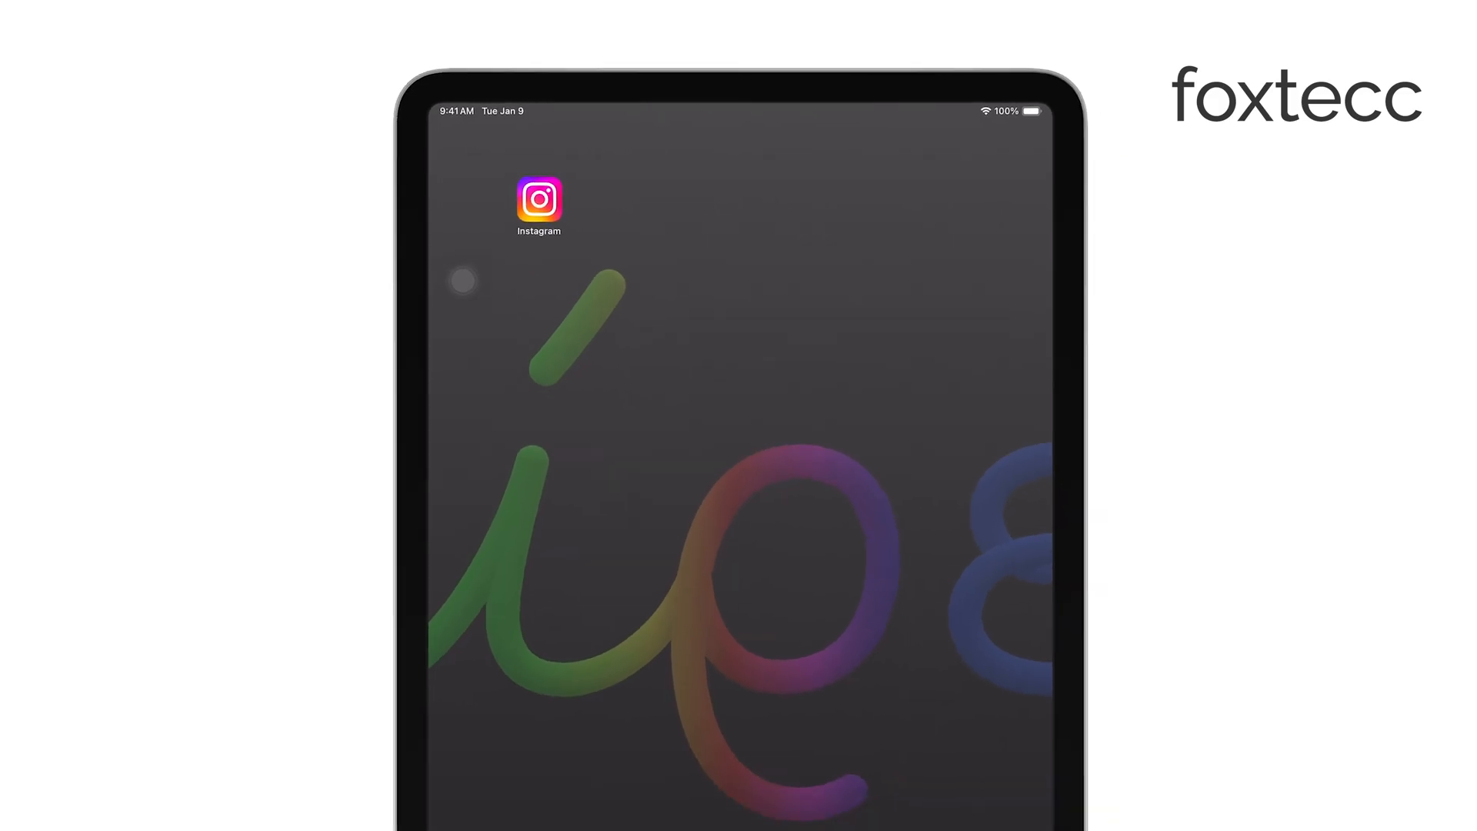
Peek at Dropbox's quick actions on the home screen, then swipe over to the App Library
right_click(668, 711)
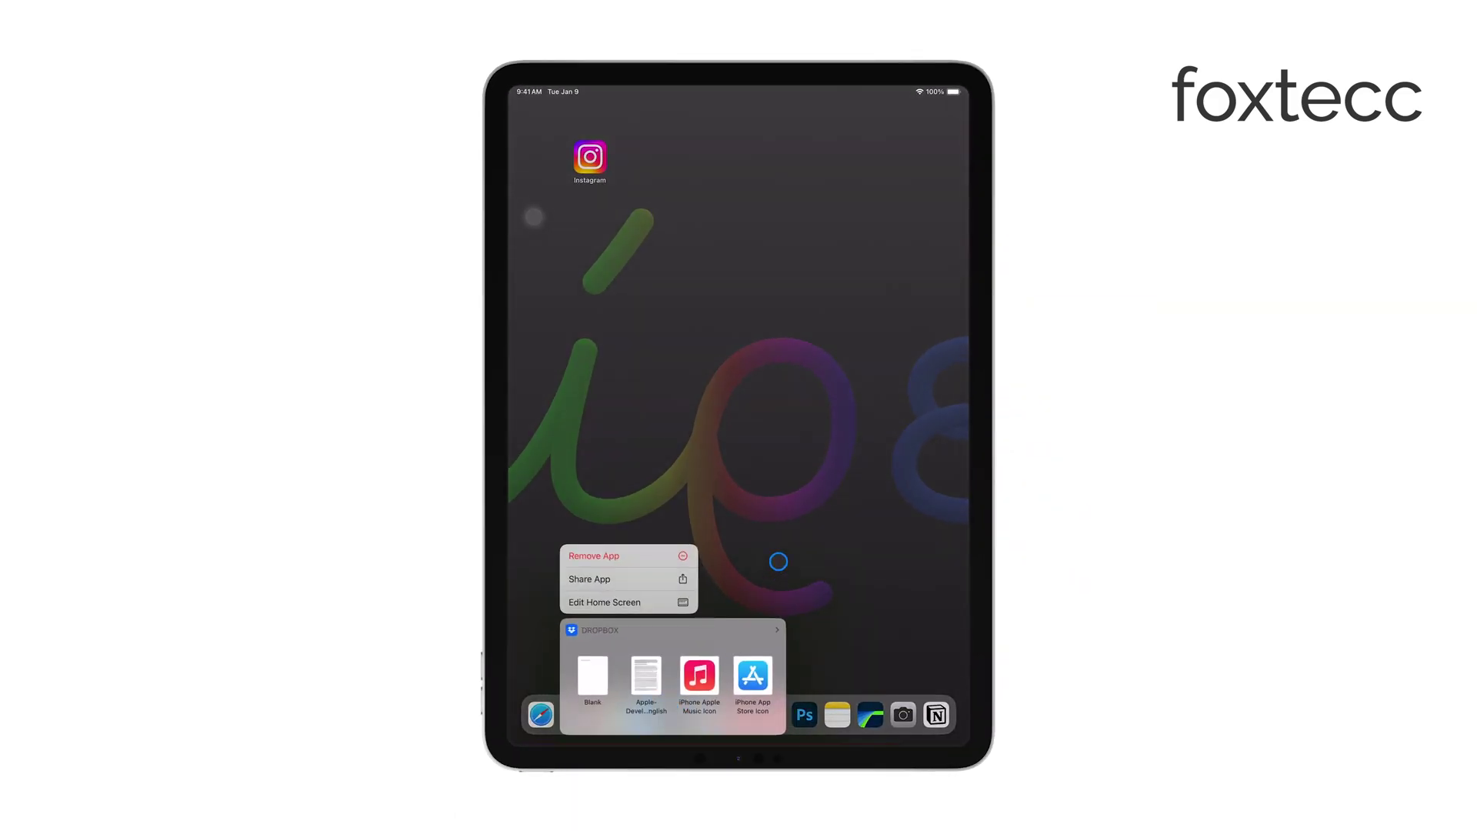
click(776, 564)
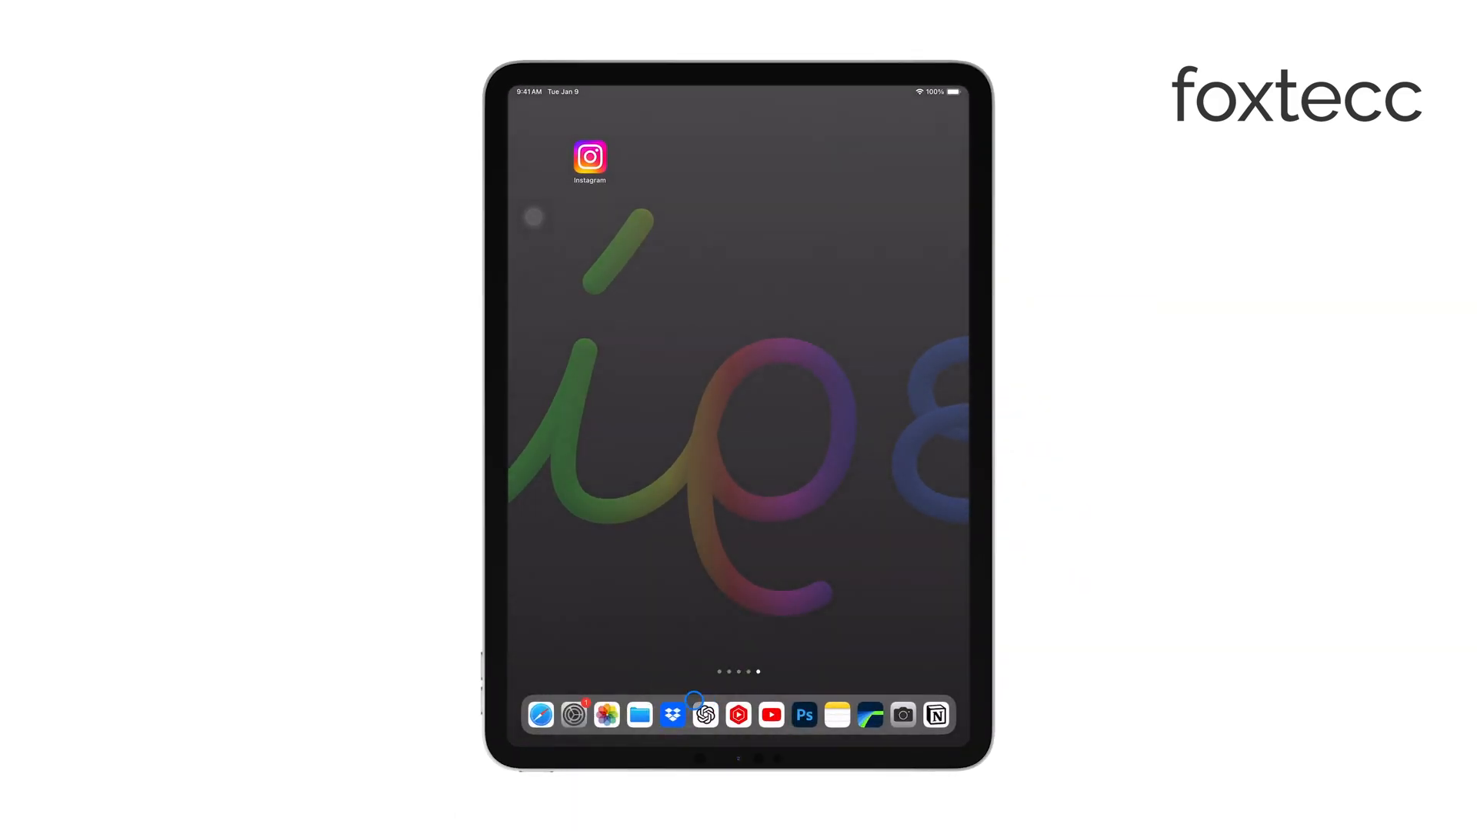
drag(902, 439, 577, 440)
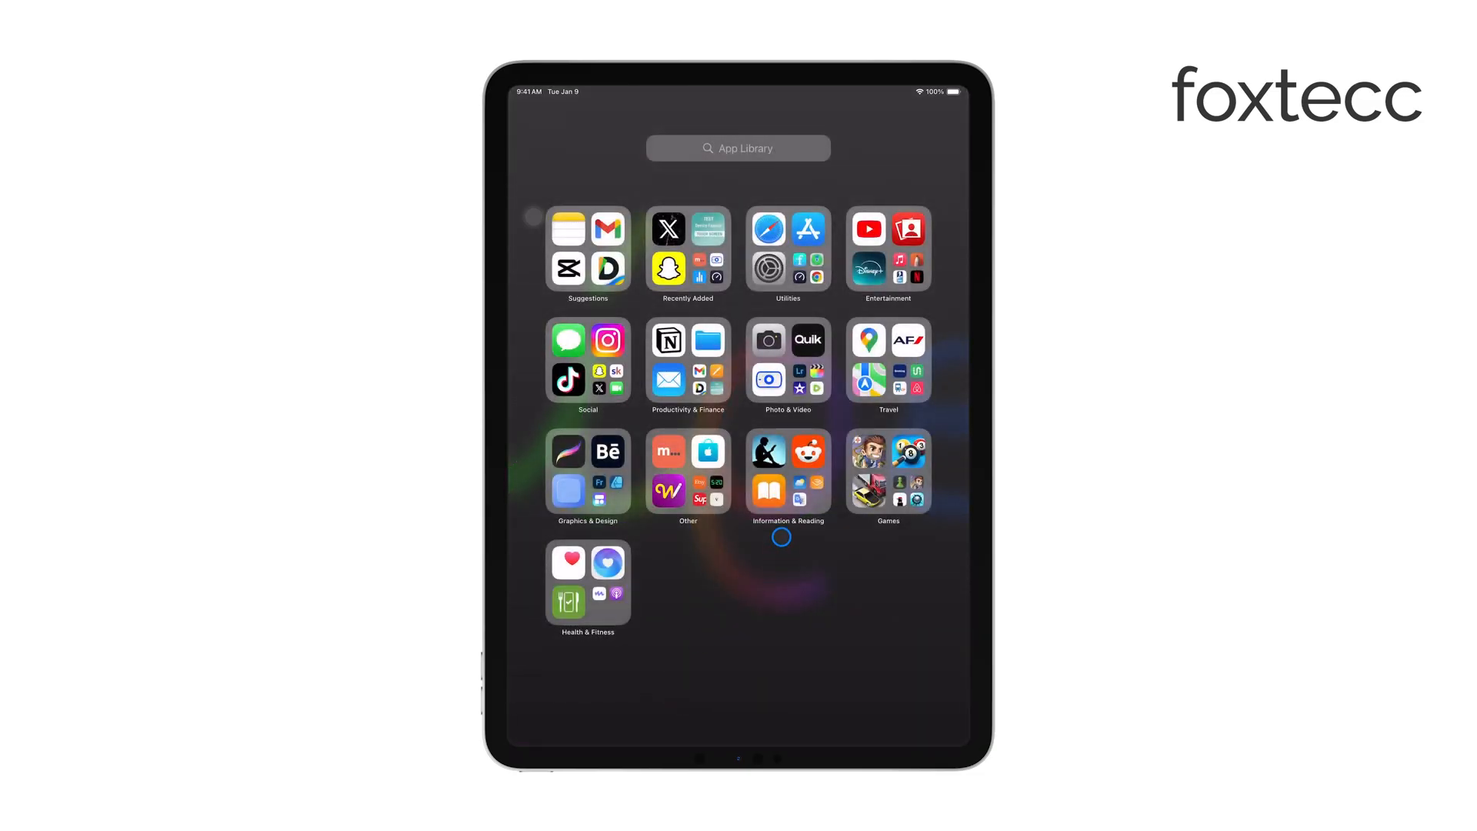
Preview recent books from the Books quick actions, then return to the Gmail, Mail, Outlook and Chrome home page
right_click(769, 491)
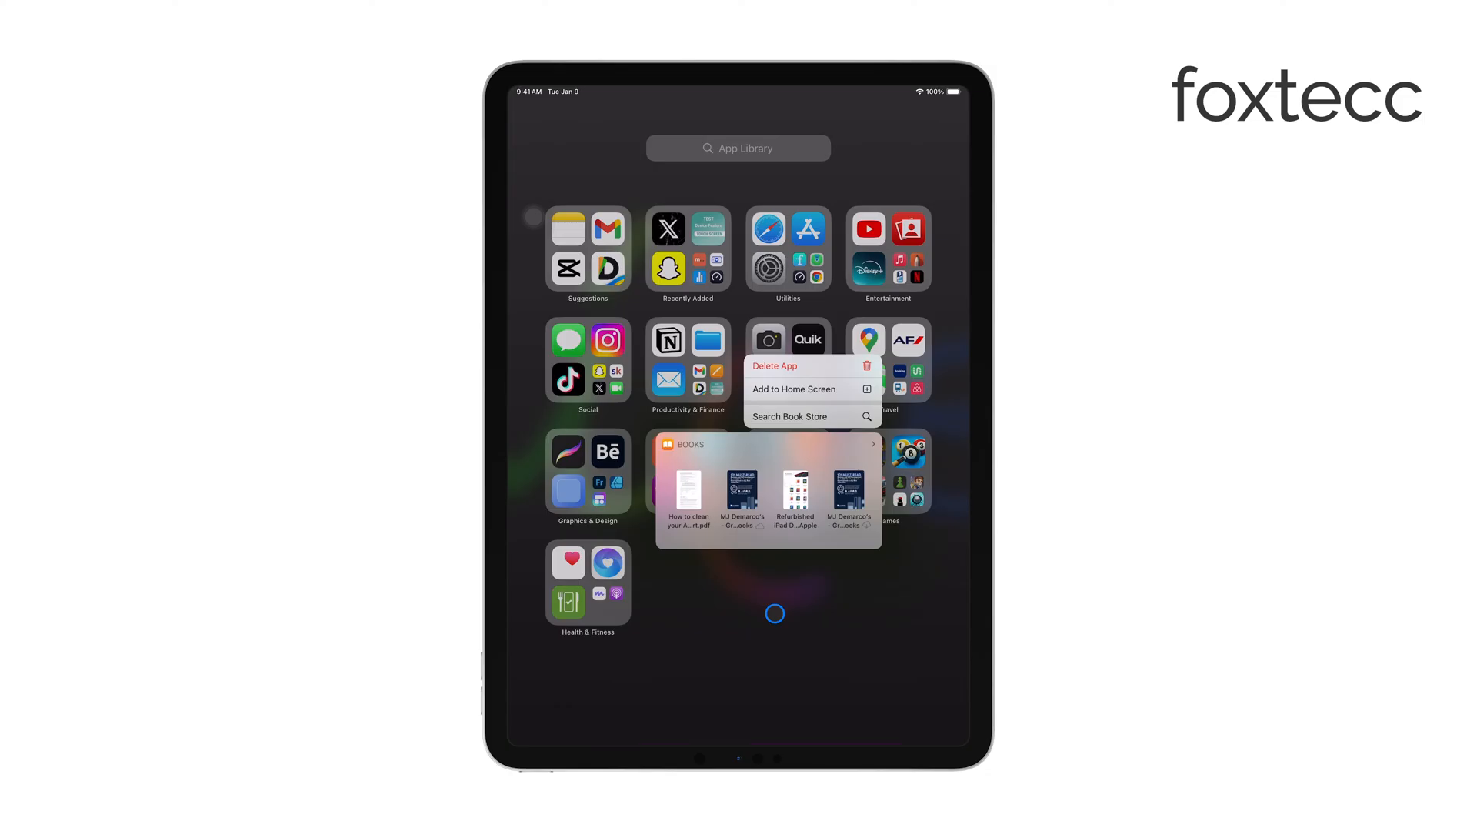
click(775, 614)
click(794, 572)
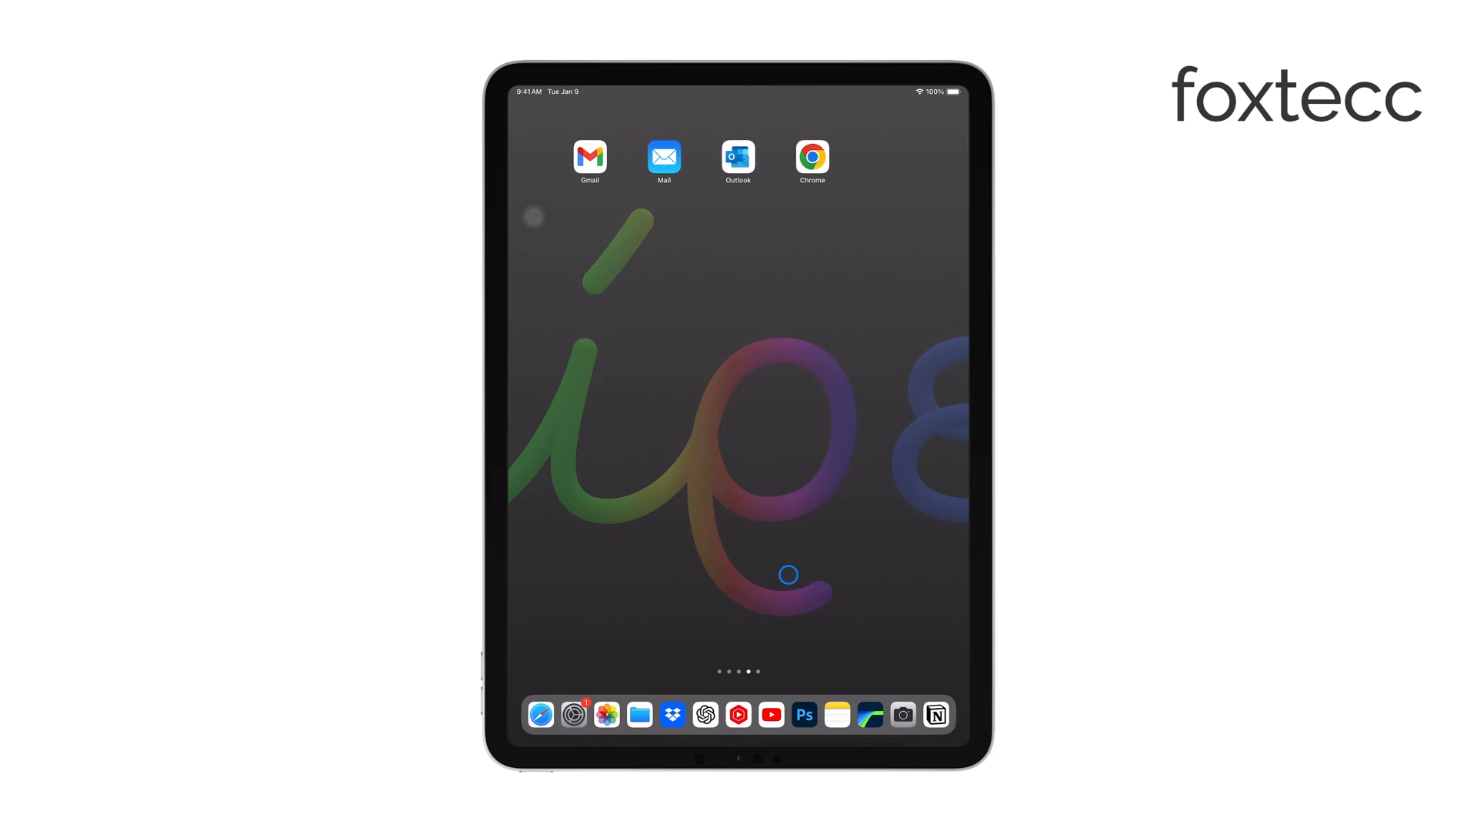
drag(928, 135, 929, 288)
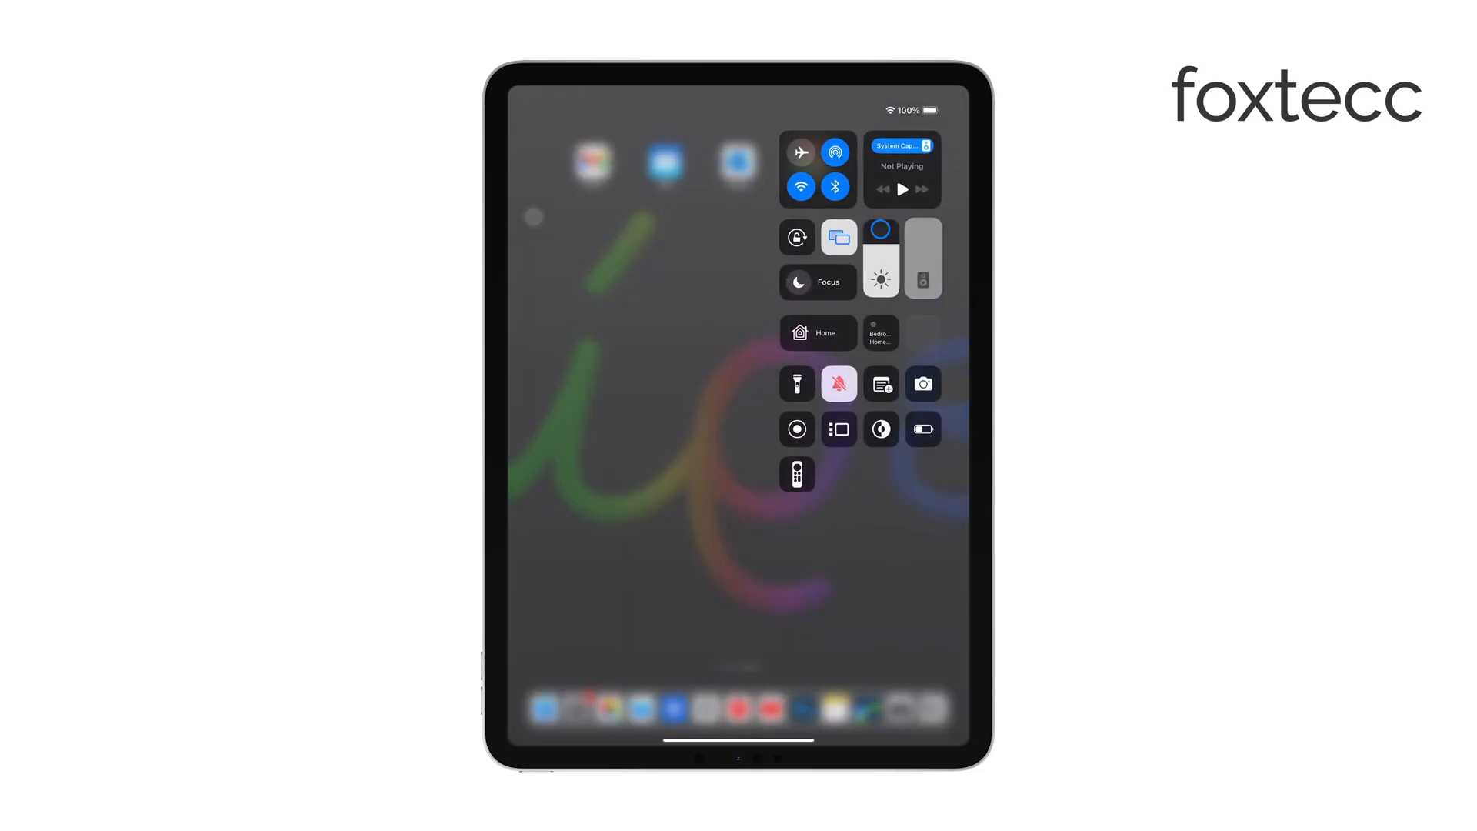
click(739, 317)
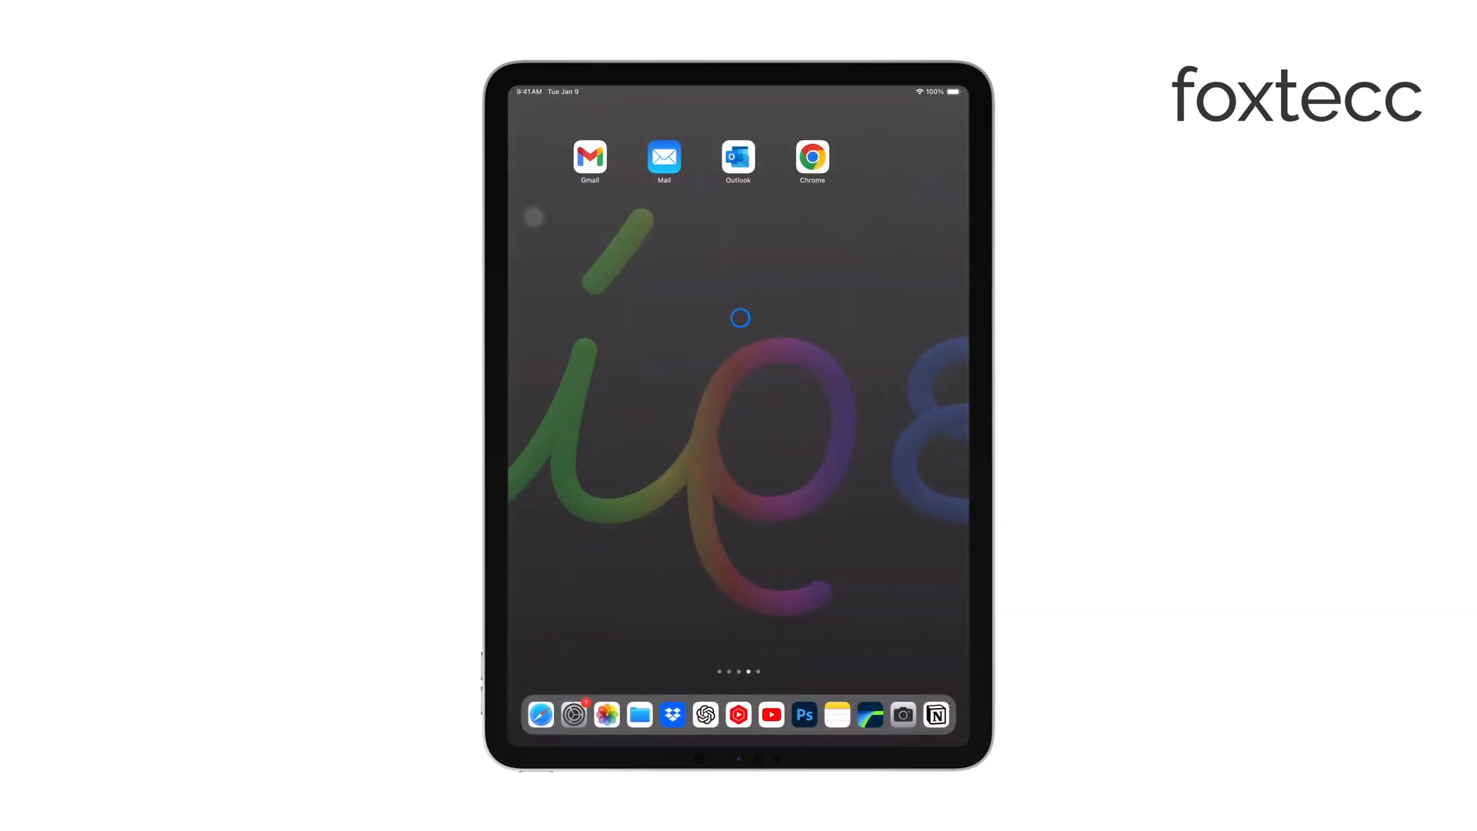